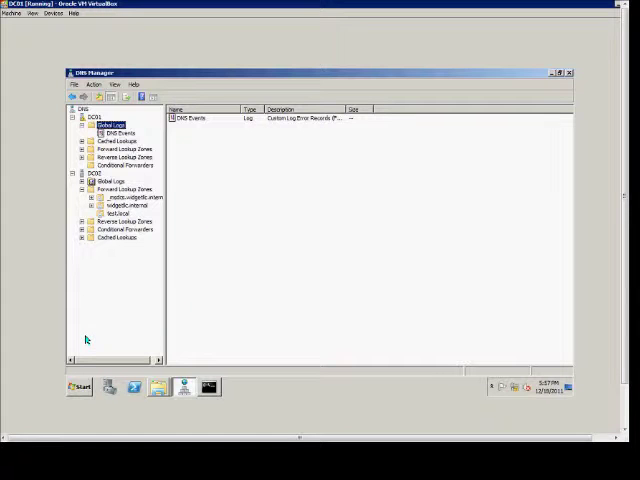
# Step: Browse the administrative tools list, then return to DNS Manager
pyautogui.click(80, 387)
pyautogui.click(228, 299)
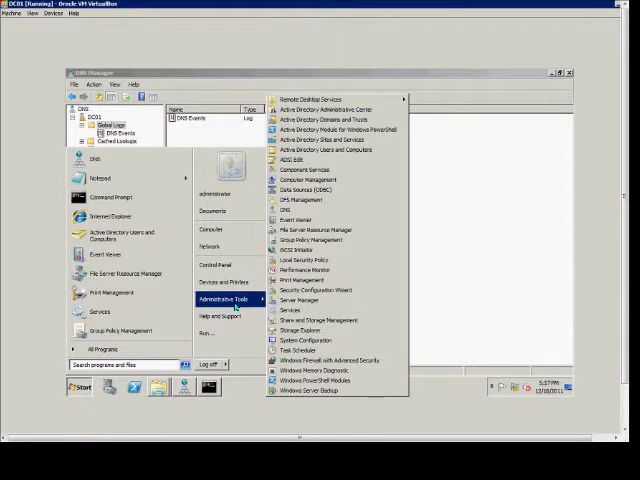
pyautogui.click(285, 209)
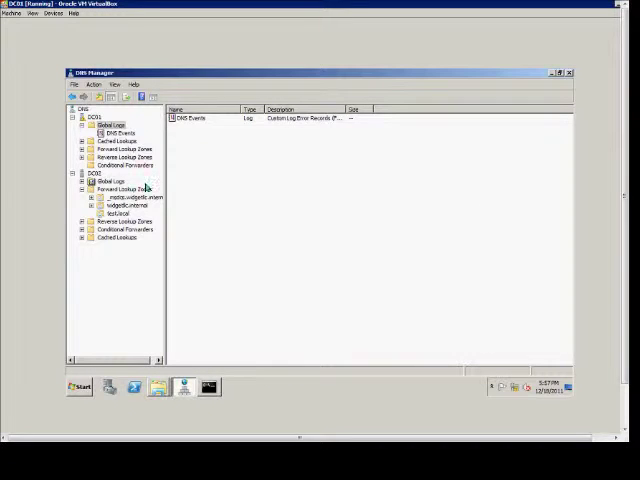
# Step: Open the Properties dialog for the DC01 DNS server
pyautogui.click(94, 117)
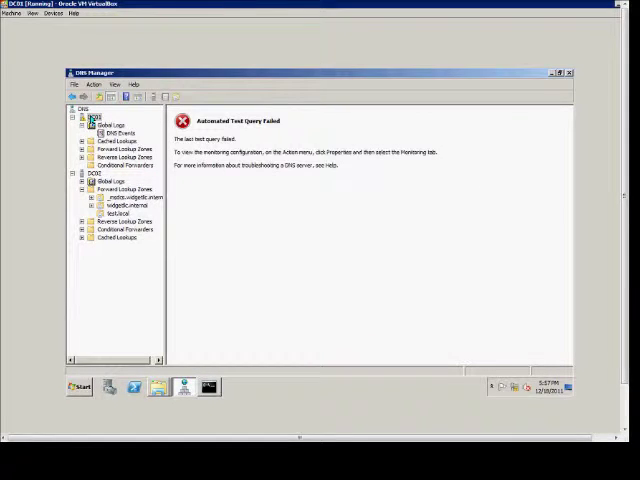
pyautogui.rightClick(94, 118)
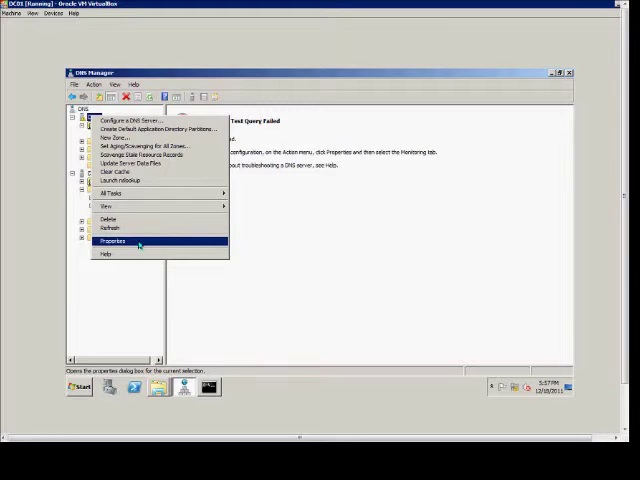
pyautogui.click(139, 244)
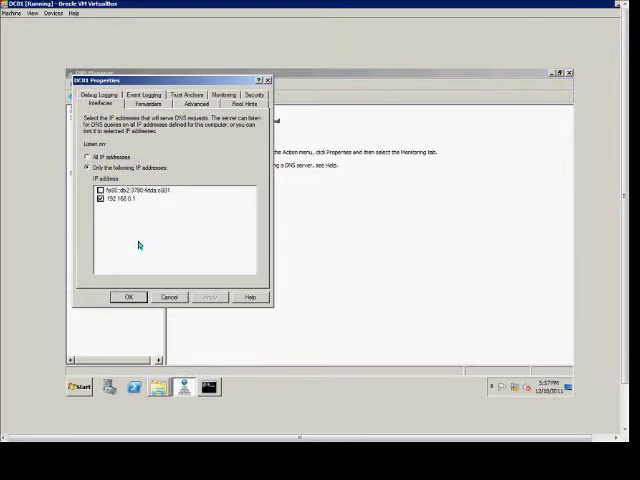
# Step: Turn on 'Secure cache against pollution' in DC01's Advanced tab and apply it
pyautogui.click(196, 104)
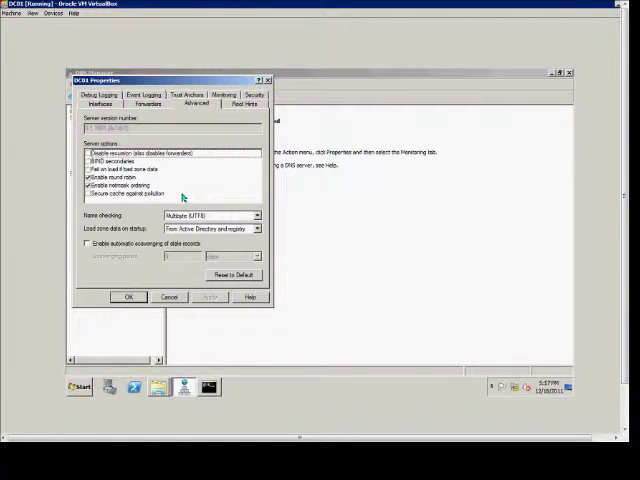
pyautogui.click(89, 194)
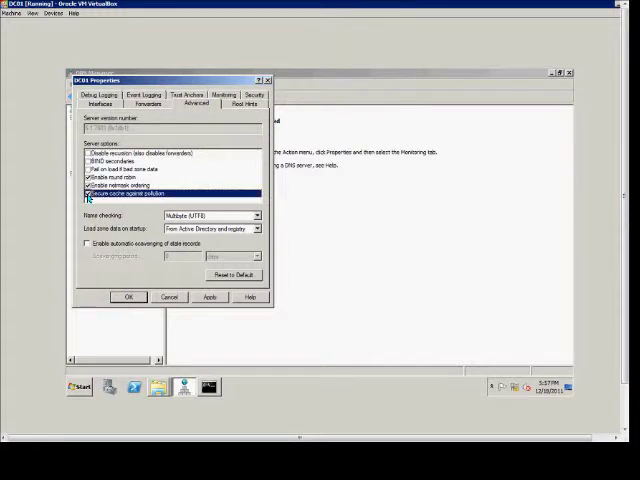
pyautogui.click(208, 297)
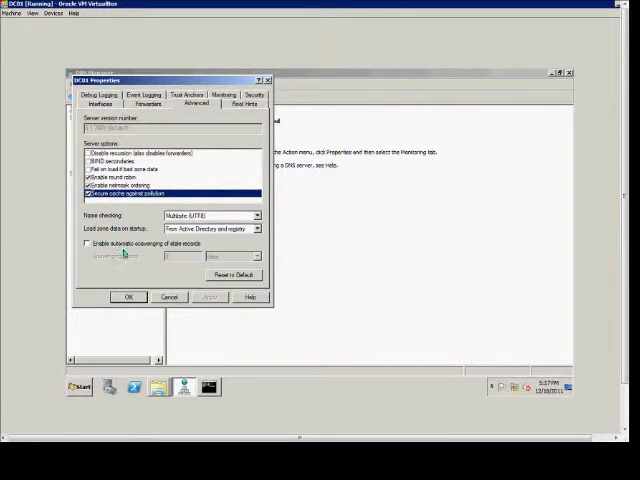